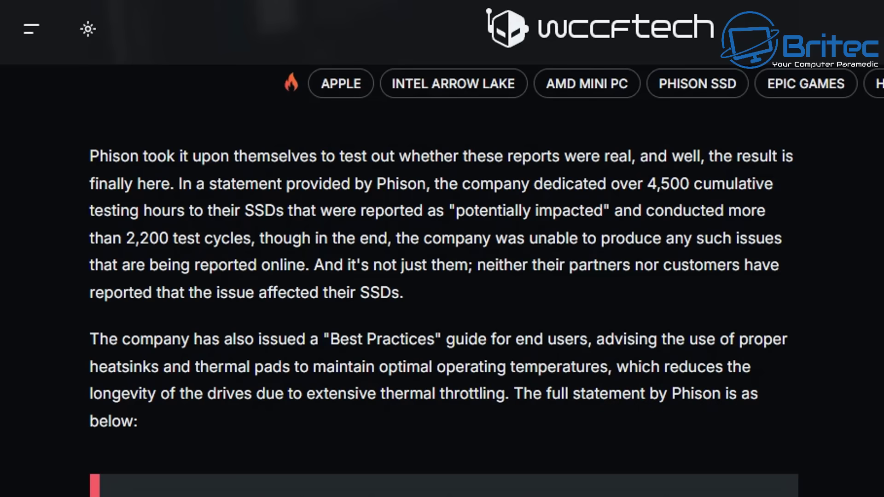
# - Scroll the Wccftech article down to Phison's quoted statement and its Best Practices for End Users section
pyautogui.scroll(-2, 443, 317)
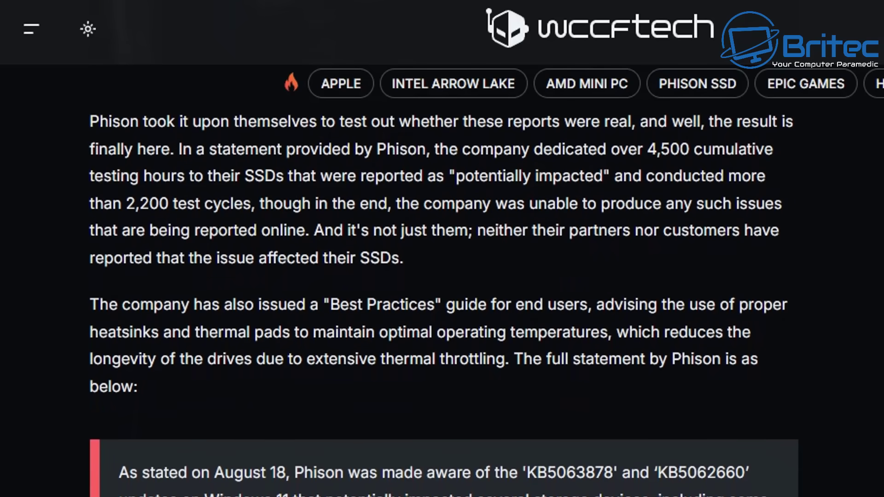
pyautogui.scroll(-2, 444, 318)
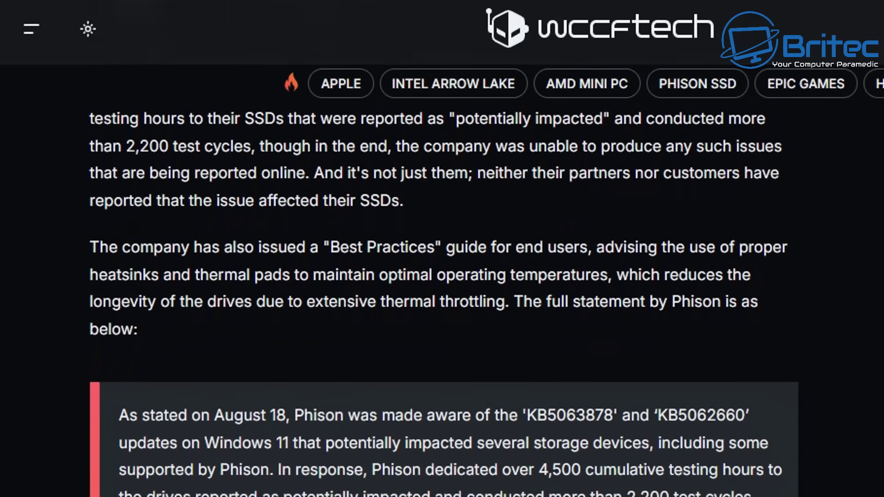
pyautogui.scroll(-2, 443, 317)
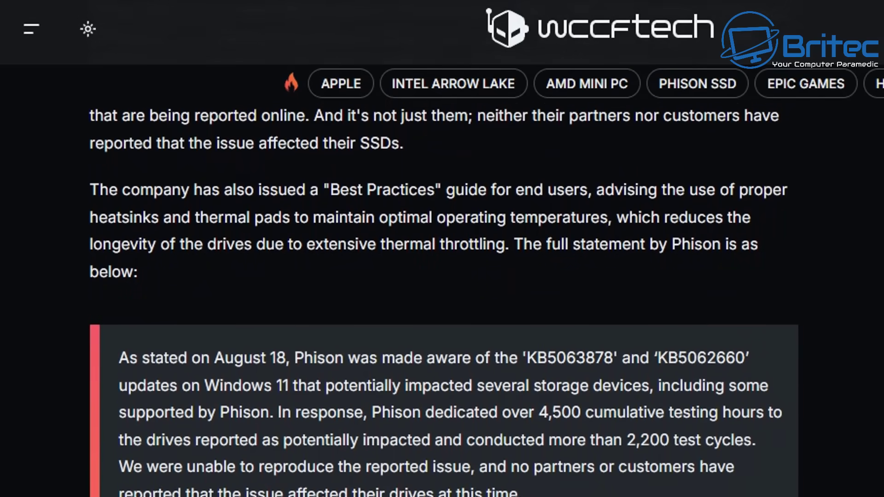
pyautogui.scroll(-2, 443, 317)
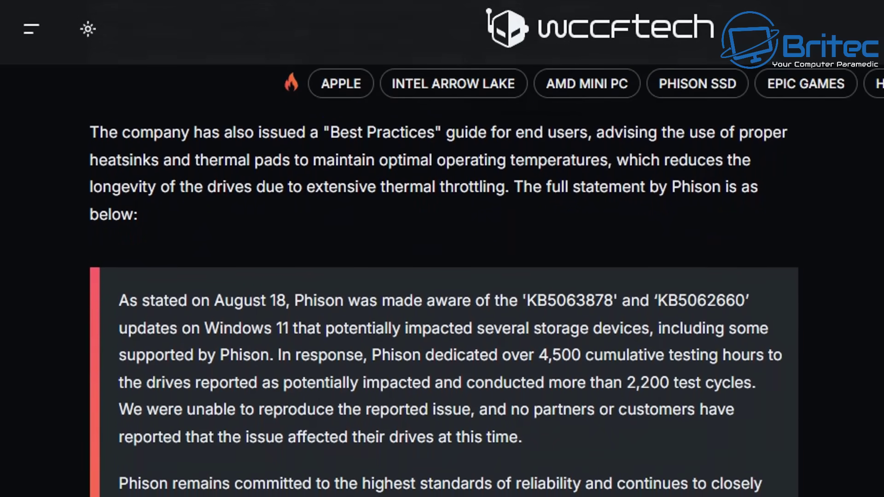
pyautogui.scroll(-2, 443, 318)
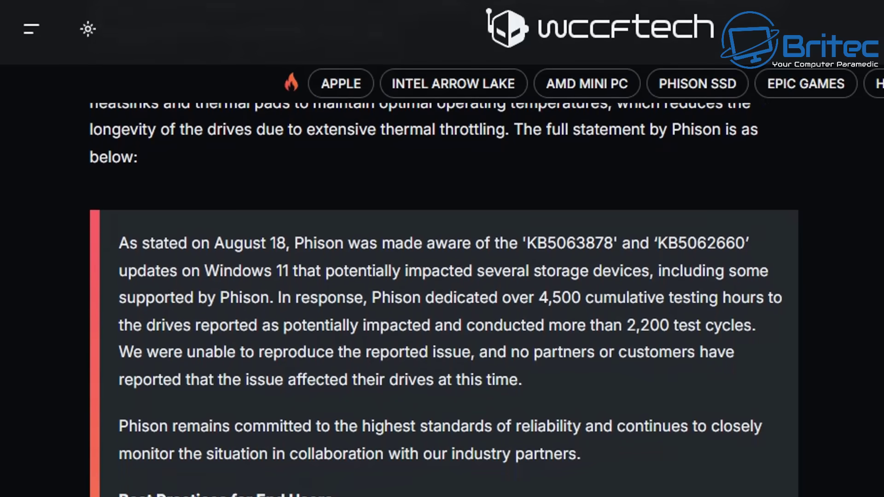
pyautogui.scroll(-2, 443, 318)
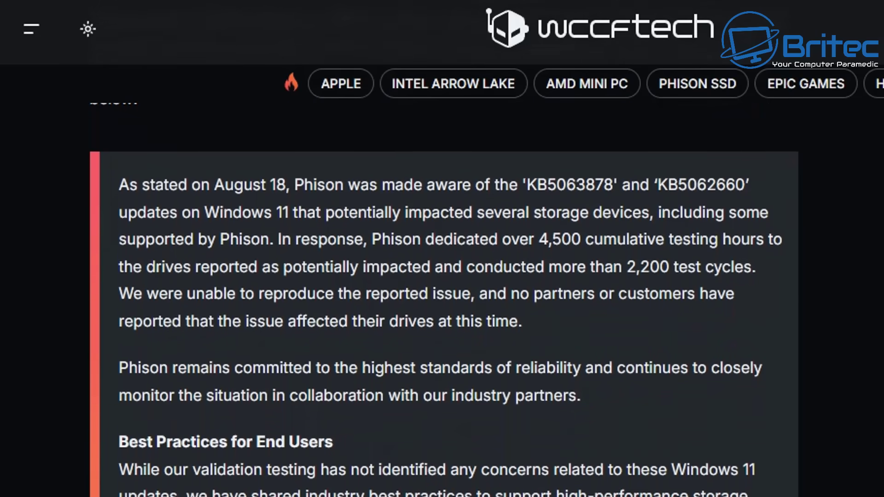
pyautogui.scroll(-2, 443, 318)
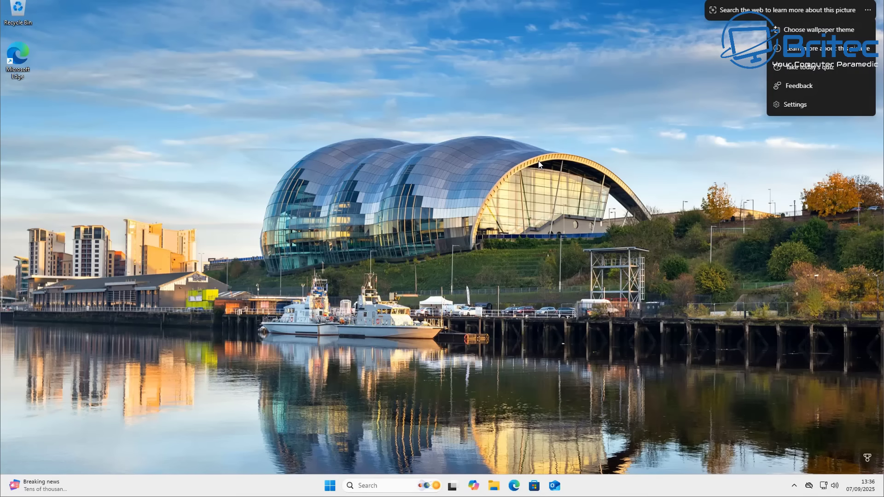
# - Open Settings to the Windows Update page and resume the paused updates
pyautogui.click(330, 488)
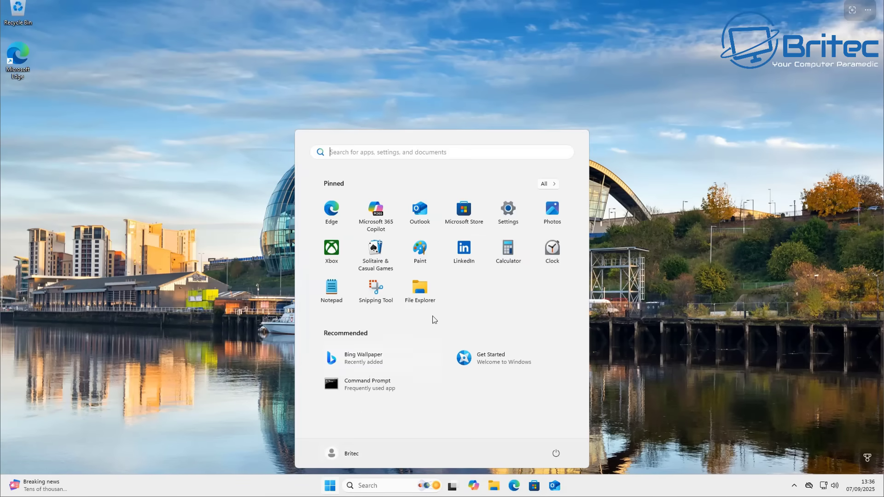
pyautogui.click(509, 212)
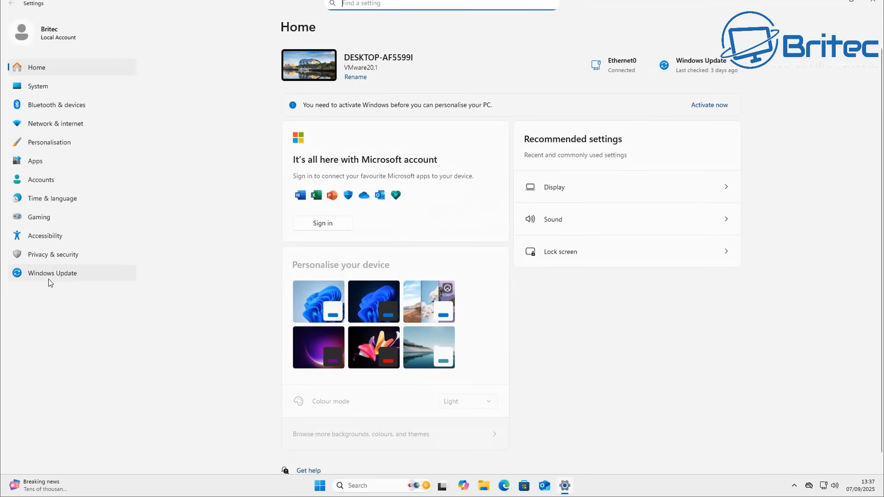
pyautogui.click(48, 276)
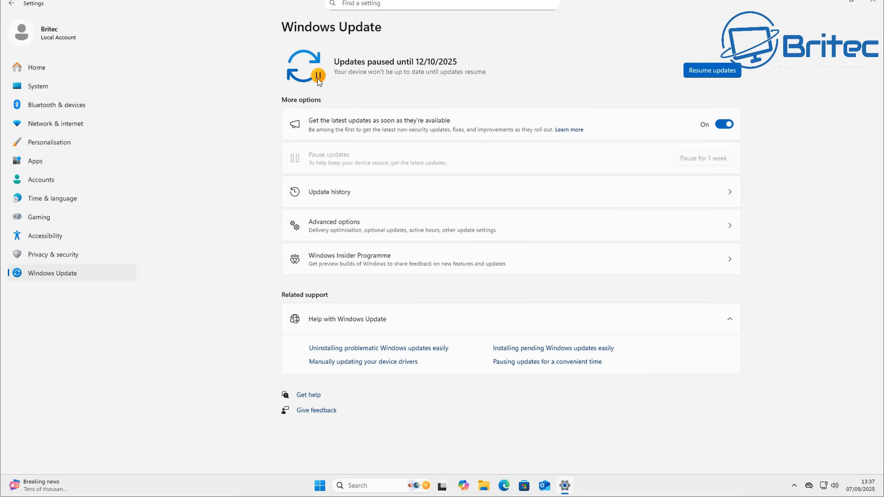
pyautogui.click(715, 75)
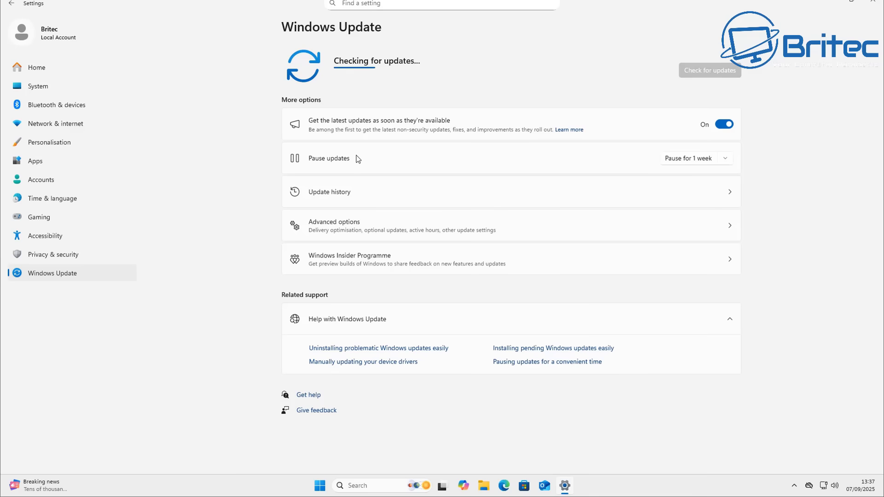
# - In Update history, select the KB5063878 number, then choose Uninstall for KB5064401 in Uninstall updates
pyautogui.click(329, 193)
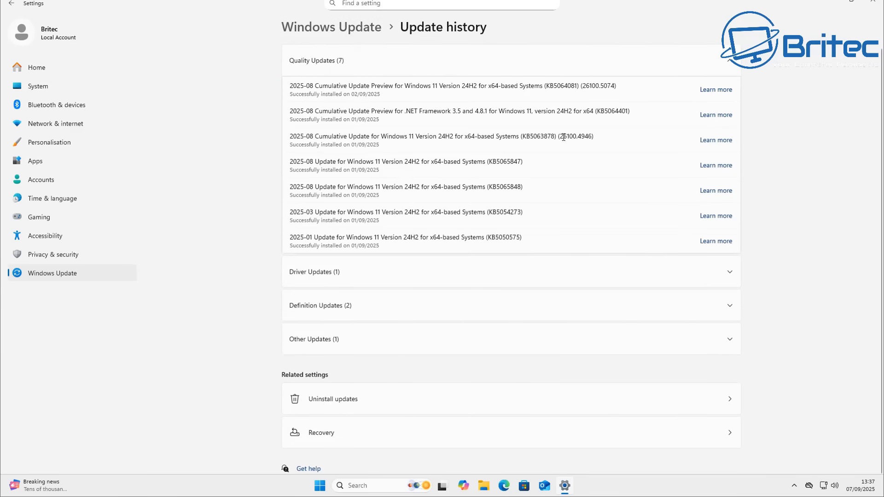
pyautogui.moveTo(555, 135); pyautogui.dragTo(523, 134)
pyautogui.click(344, 403)
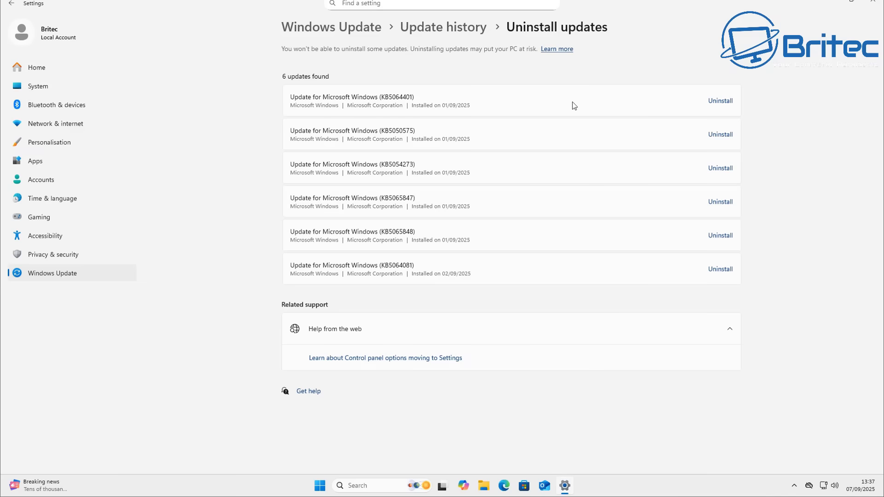
pyautogui.click(716, 101)
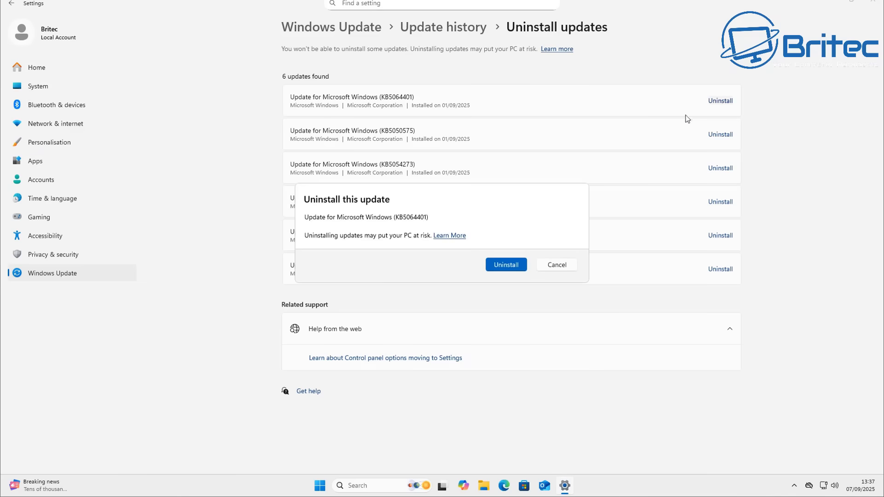
# - Confirm removing update KB5064401
pyautogui.click(498, 267)
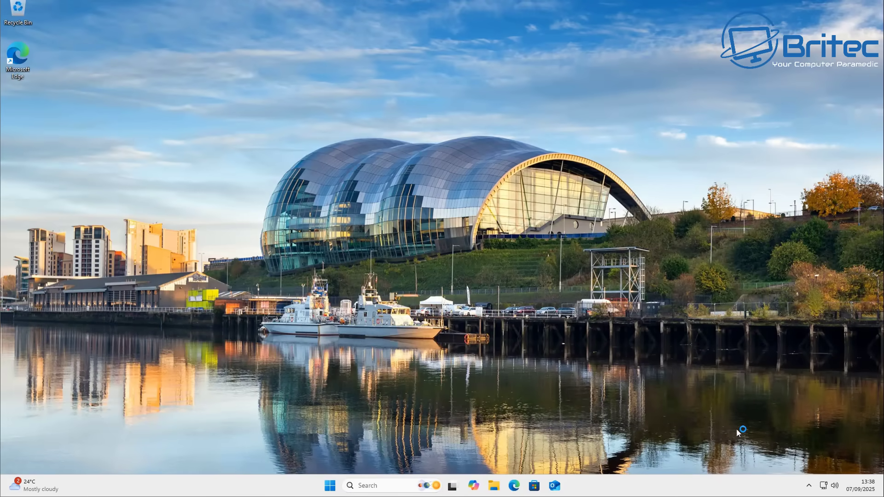
# - Reopen Settings to Windows Update > Update history and open the Uninstall updates list of five updates
pyautogui.click(330, 485)
pyautogui.click(506, 209)
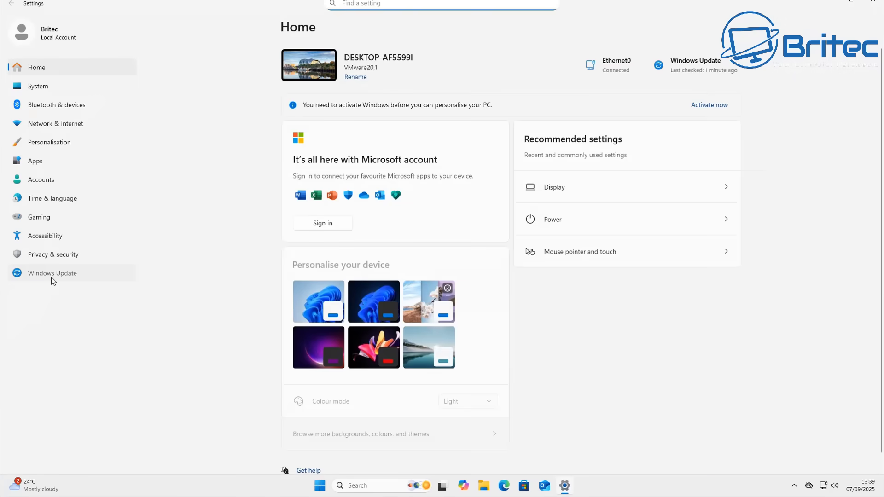
pyautogui.click(52, 275)
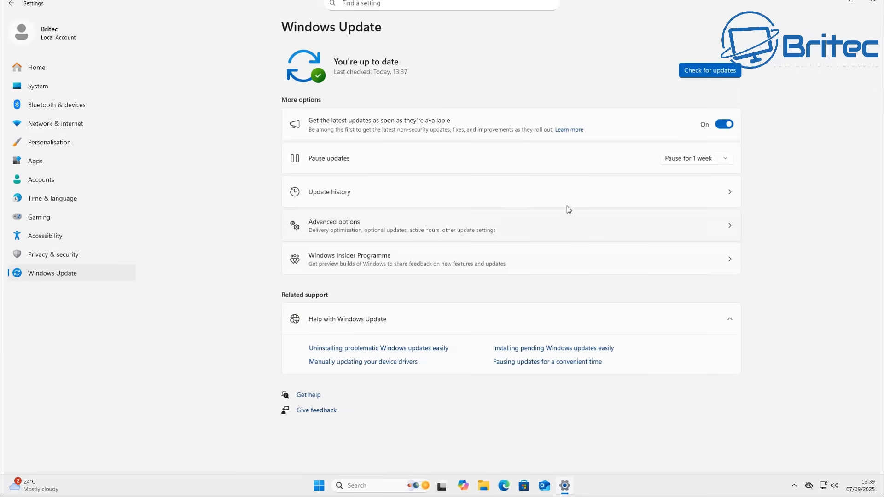
pyautogui.click(394, 192)
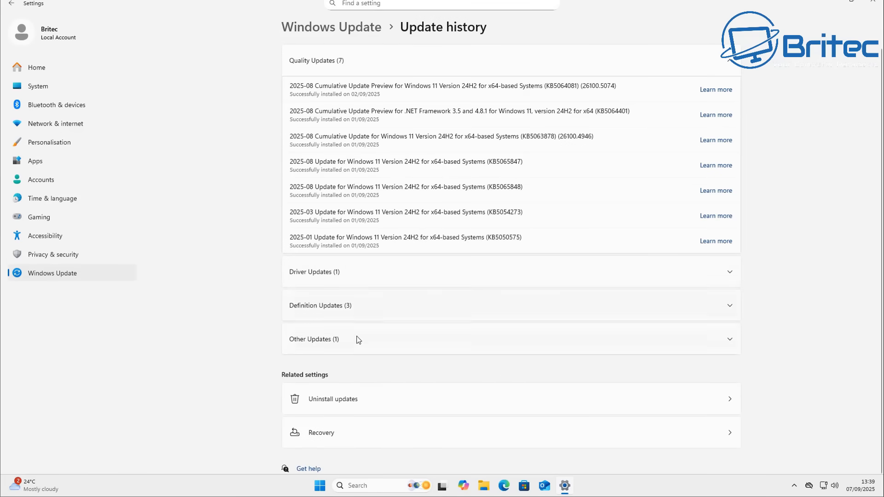
pyautogui.click(355, 406)
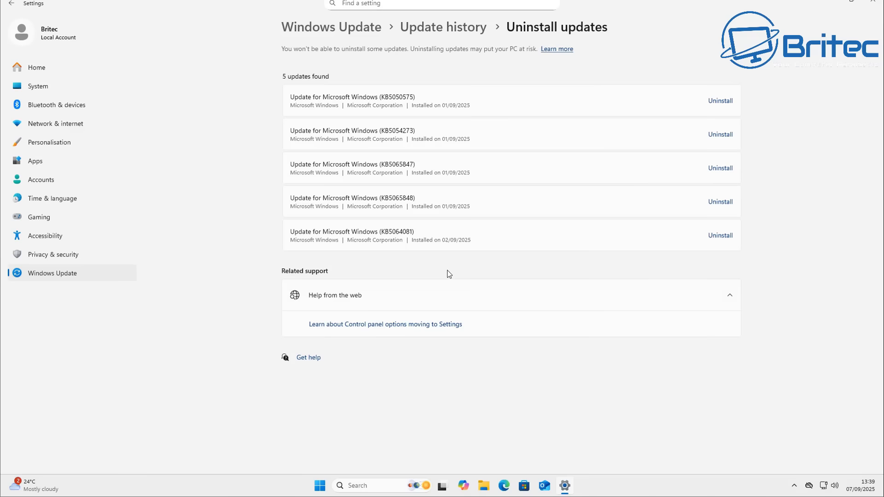
pyautogui.click(11, 3)
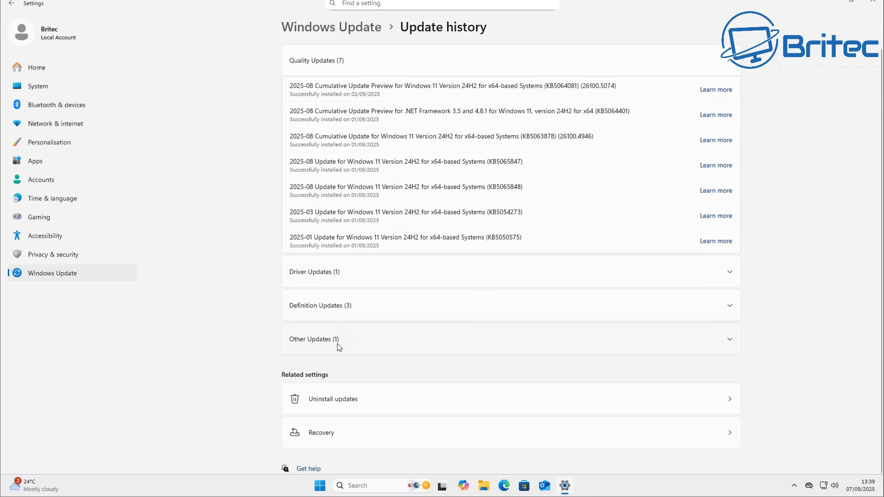
pyautogui.click(357, 400)
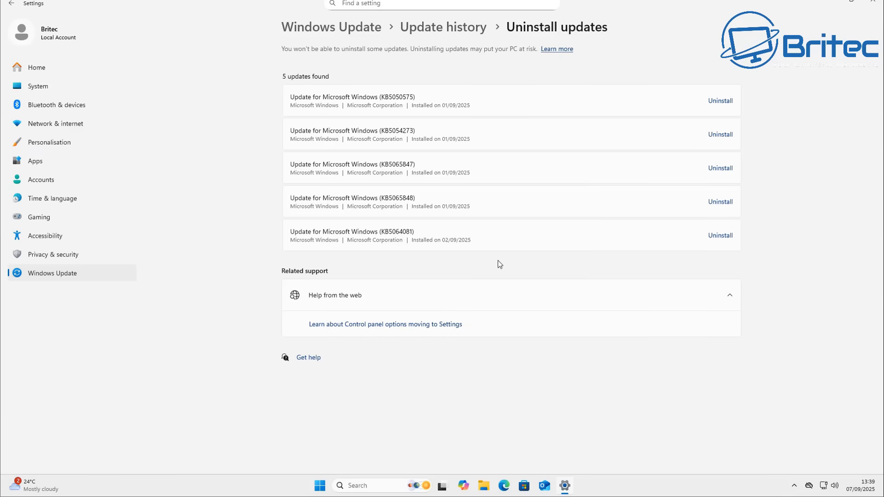
# - Uninstall KB5064081, confirm the removal, and restart the PC now
pyautogui.click(721, 236)
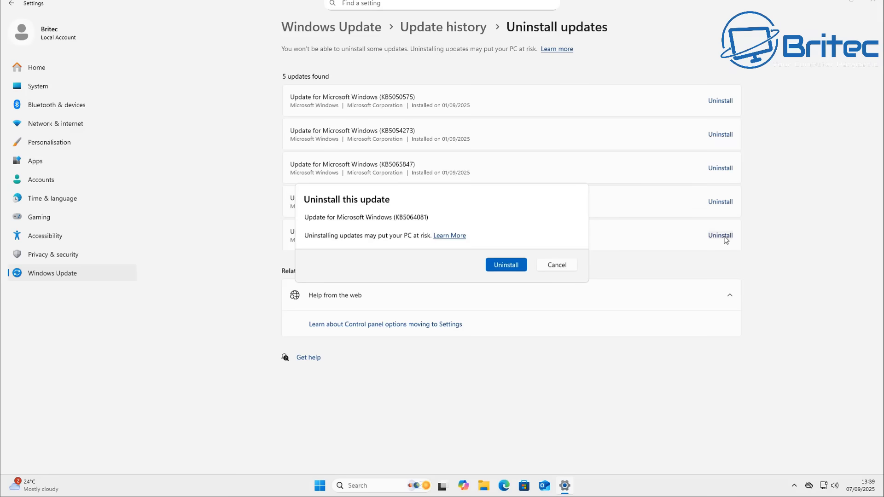
pyautogui.click(505, 268)
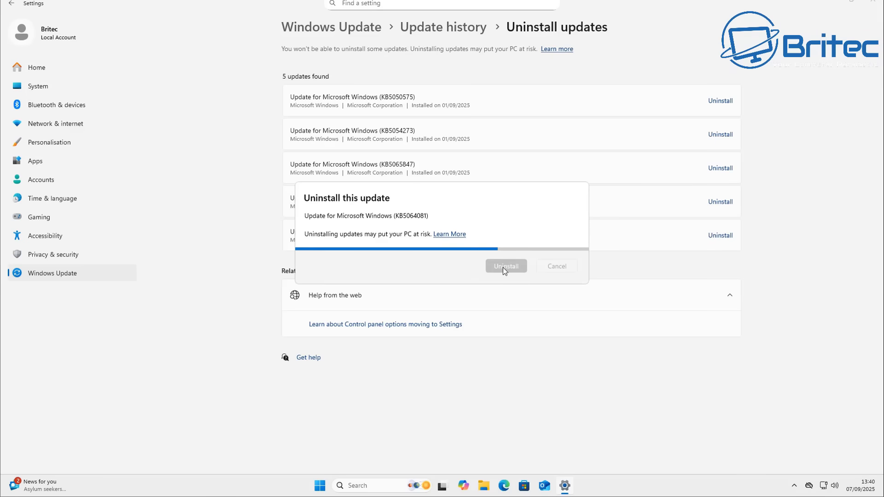
pyautogui.click(499, 265)
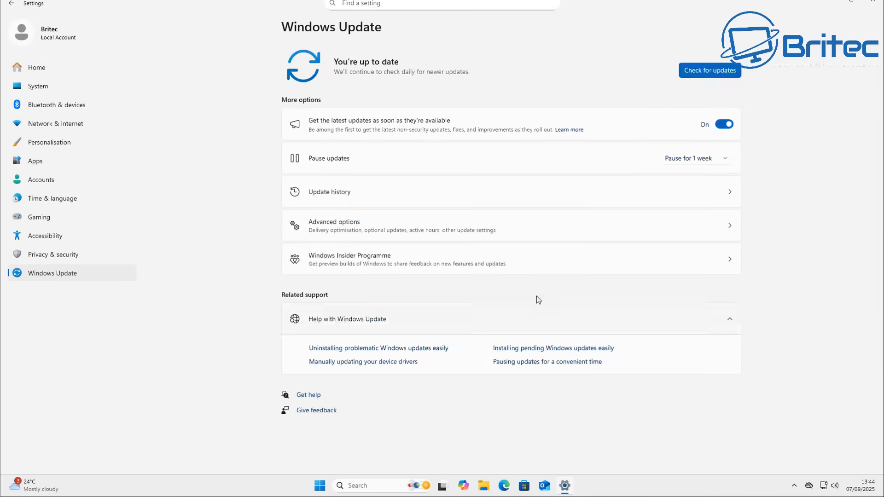
# - Continue removing the updates after the restart
pyautogui.click(494, 266)
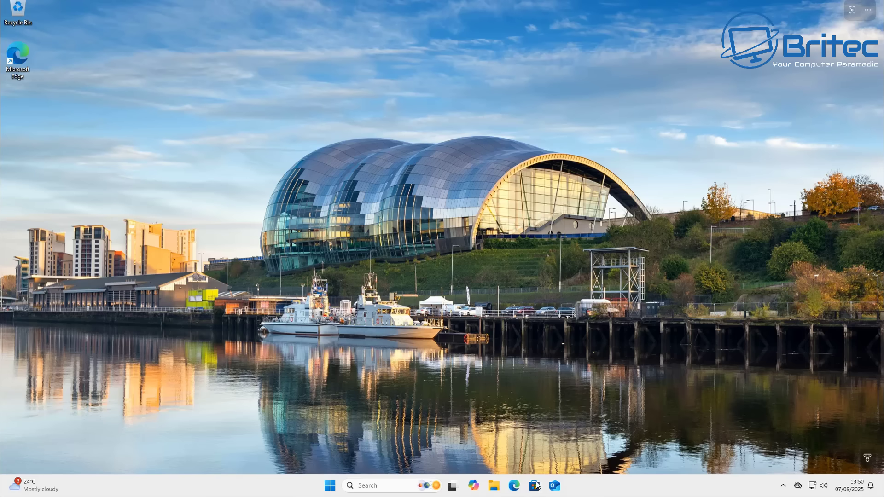
# - Reopen Settings to Windows Update and look at the Advanced options page
pyautogui.click(330, 486)
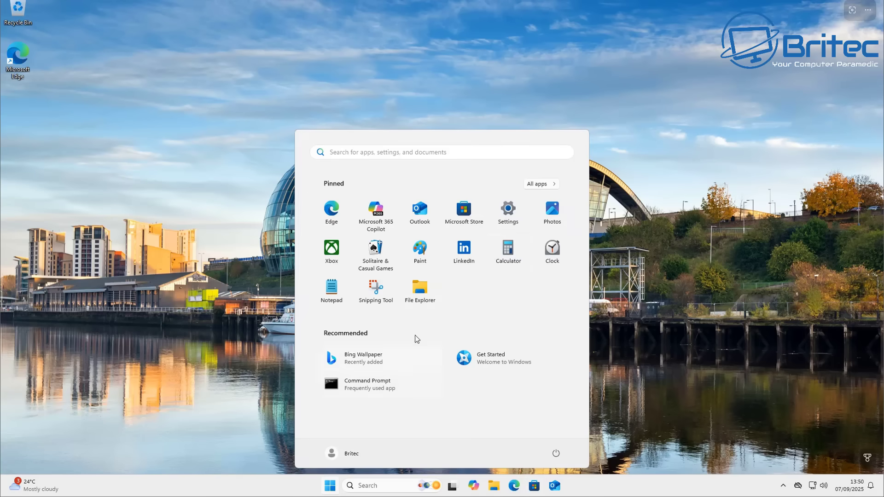
pyautogui.click(509, 209)
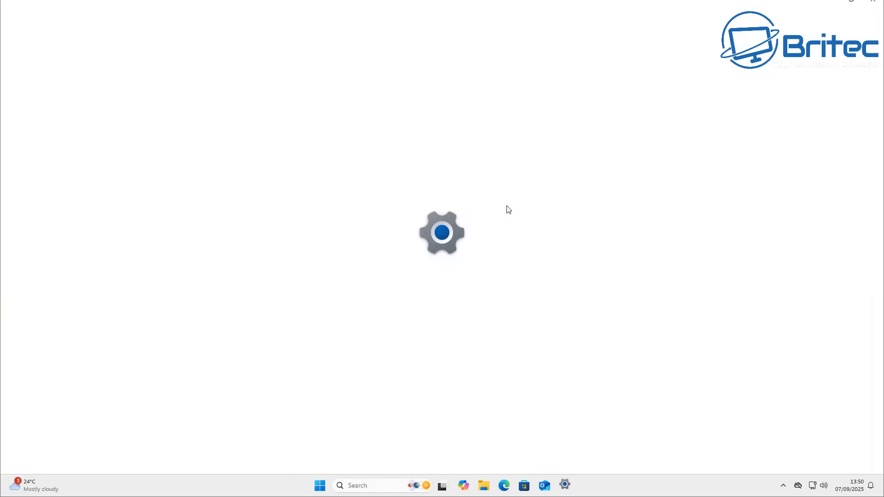
pyautogui.click(53, 299)
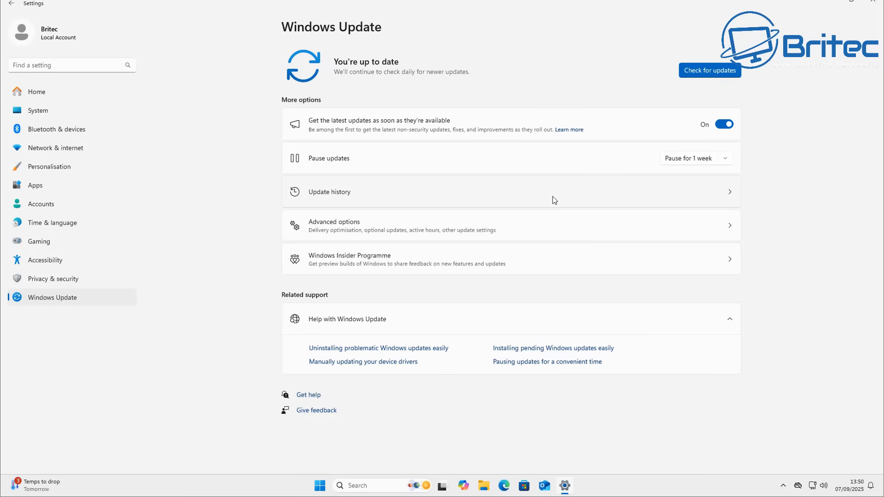
pyautogui.click(460, 214)
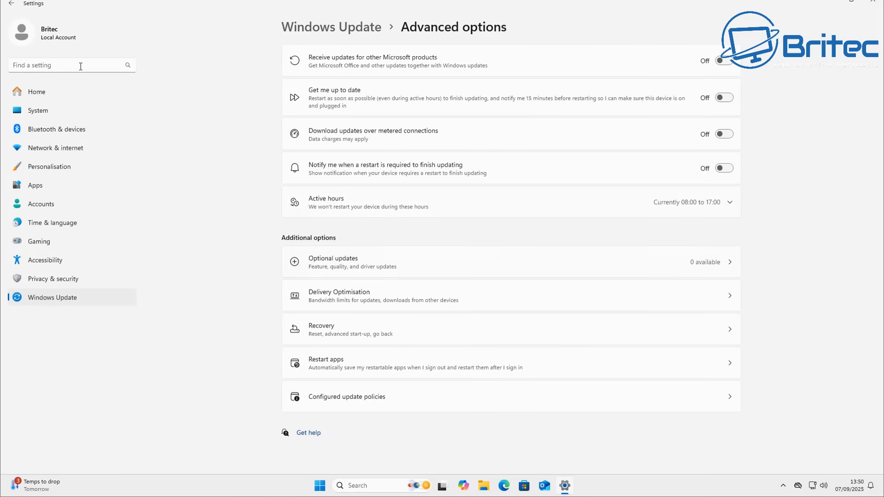
pyautogui.click(11, 4)
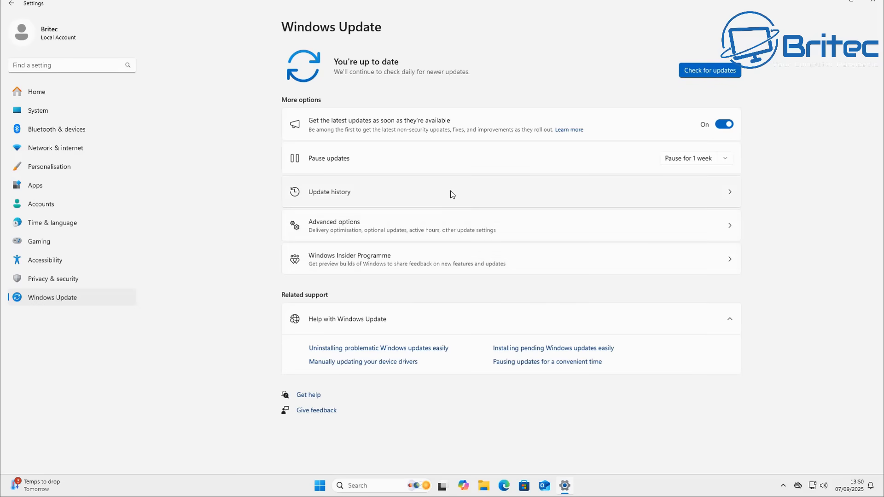
# - Verify Uninstall updates lists only four updates without KB5064081, then return to Windows Update
pyautogui.click(451, 193)
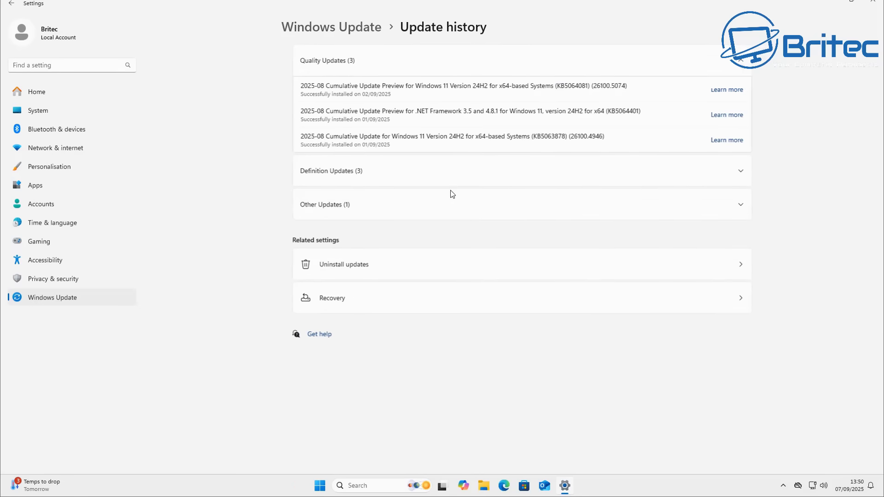
pyautogui.click(418, 265)
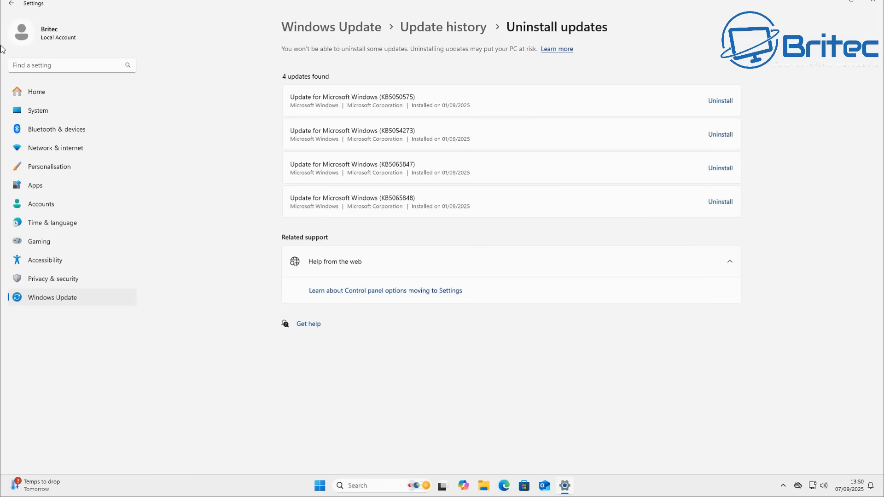
pyautogui.click(11, 4)
pyautogui.click(11, 3)
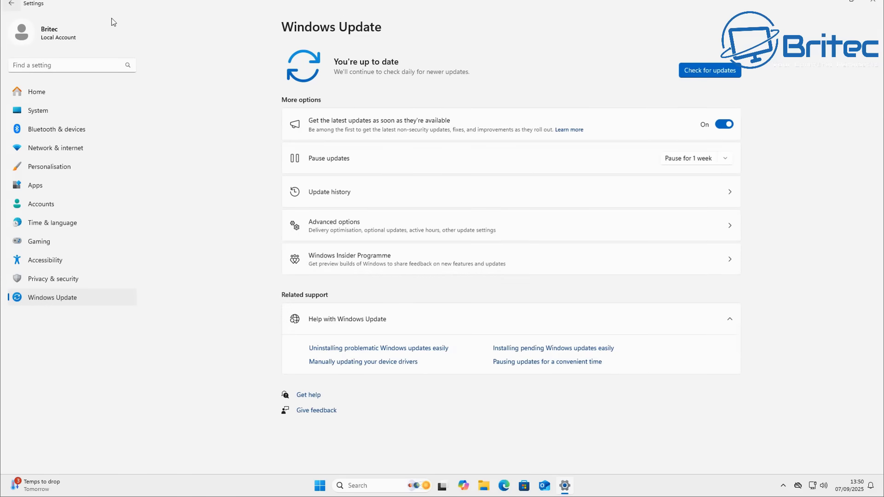
# - Pause updates for 5 weeks, then resume them so a new check starts
pyautogui.click(726, 158)
pyautogui.click(709, 236)
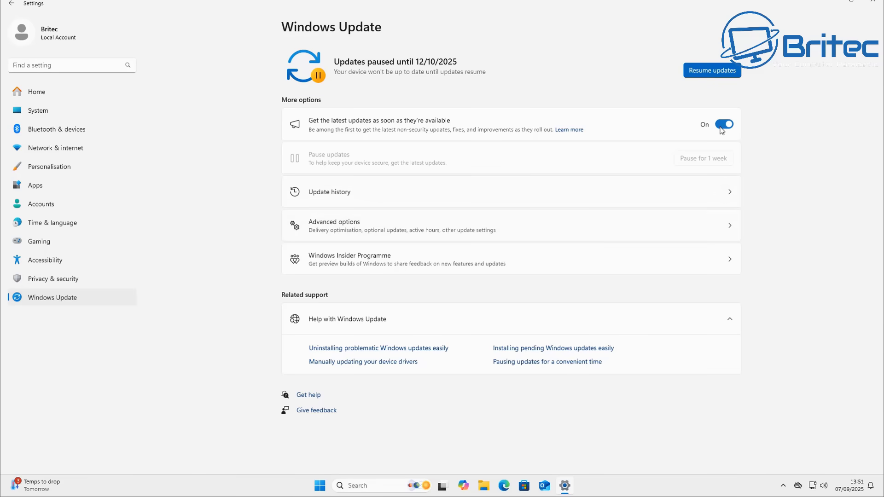
pyautogui.click(713, 70)
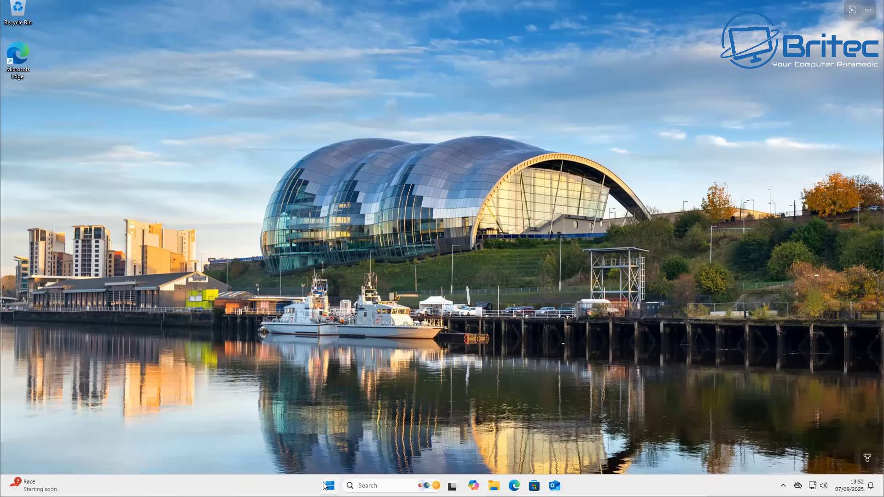
# - Check that KB5064081 is re-downloading on the Windows Update page, then close Settings
pyautogui.press('super')
pyautogui.click(503, 213)
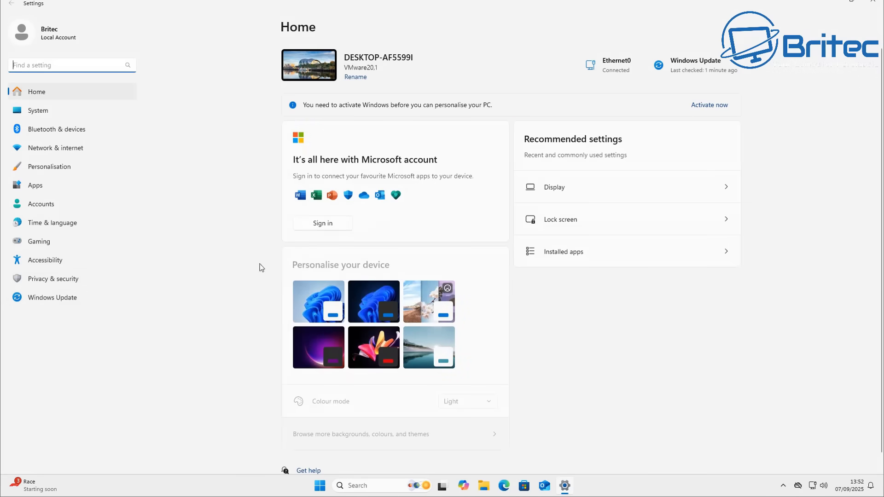
pyautogui.click(65, 299)
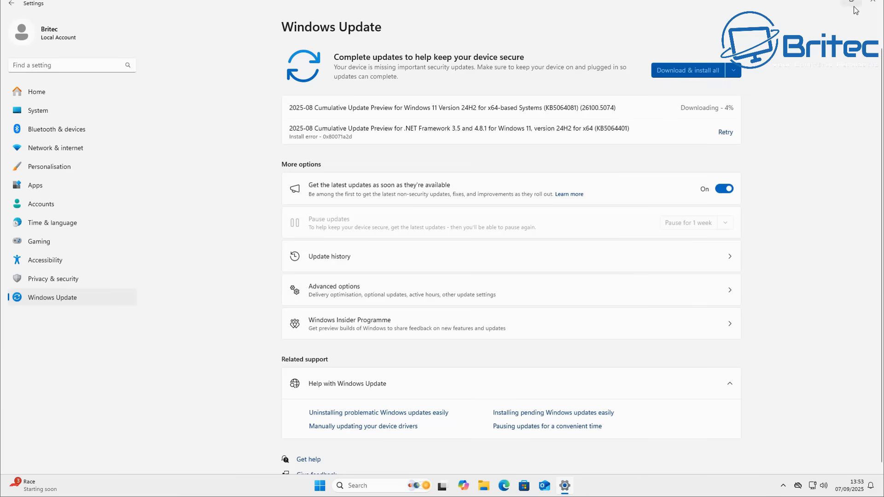
pyautogui.click(870, 2)
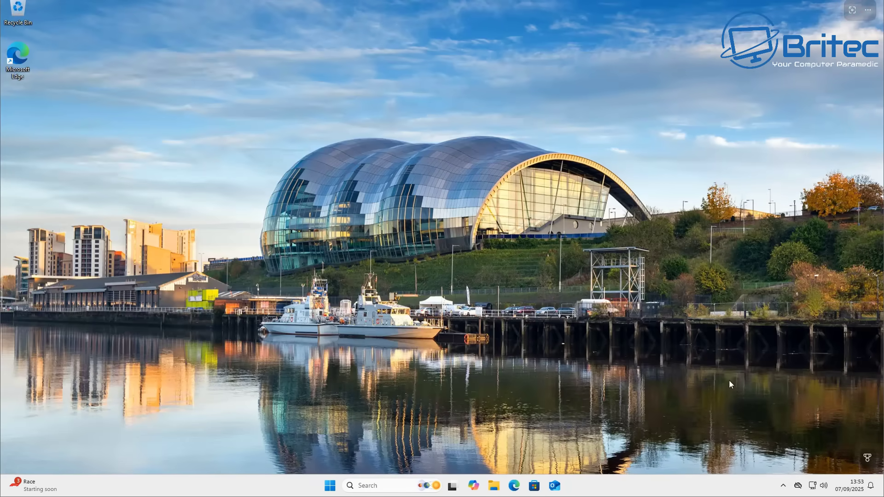